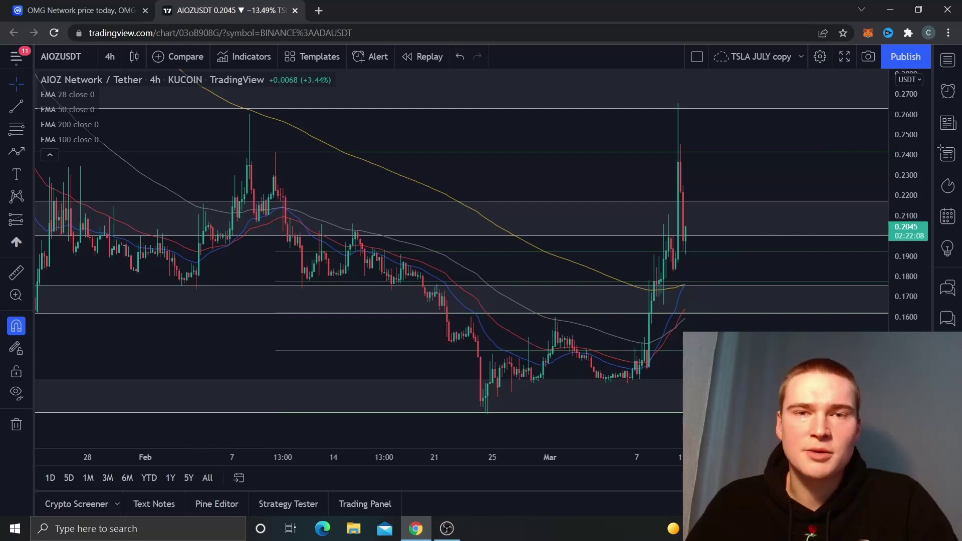
Search CoinMarketCap for 'aioz' and open the AIOZ Network page showing $0.2036, up 8.26%
key(ctrl+shift+Tab)
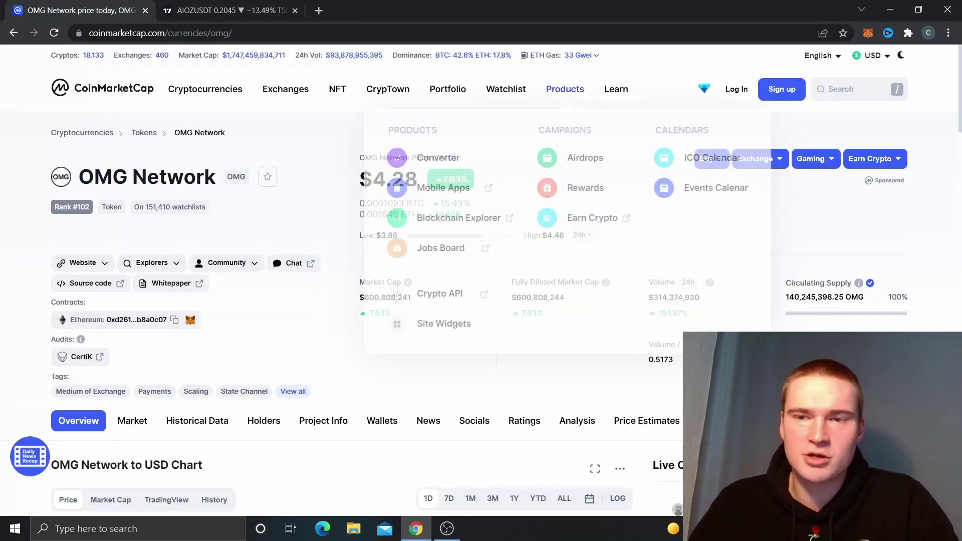
key(slash)
text(aioz)
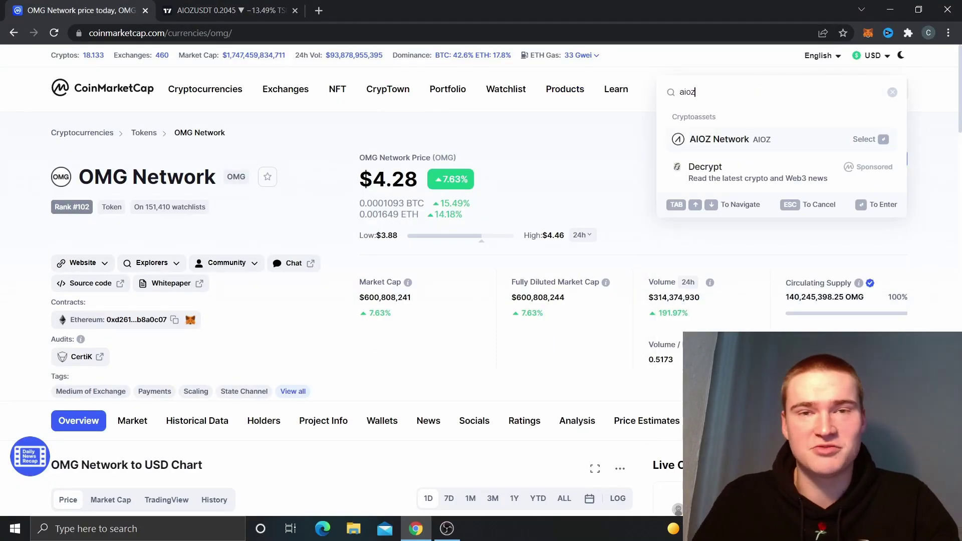
key(Return)
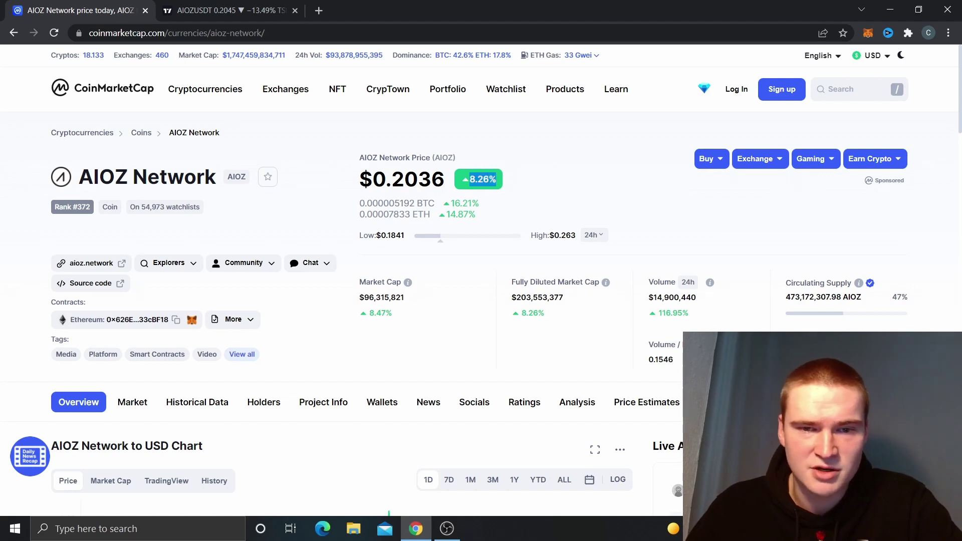
scroll(351, 276, down, 1)
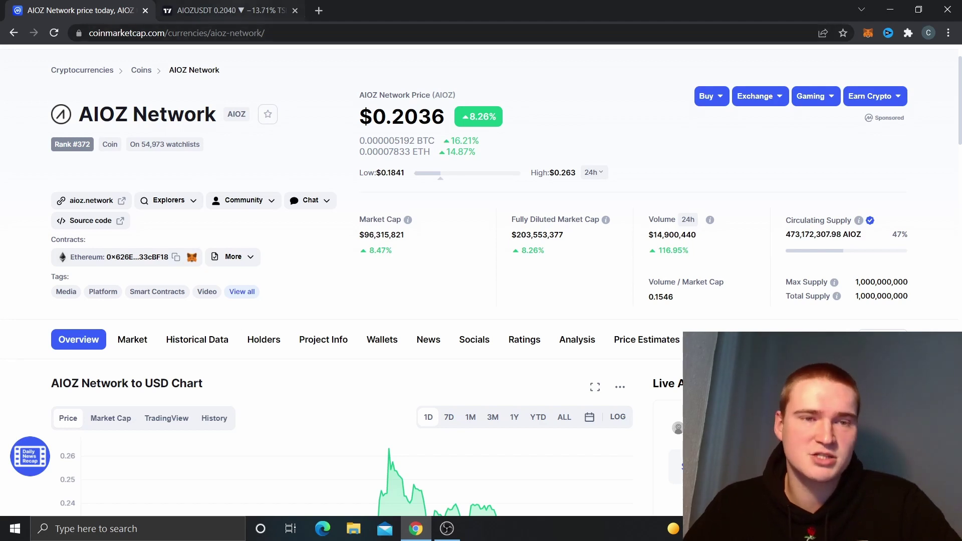
On the TradingView AIOZUSDT chart, turn off the magnet and centre the recent rally
click(230, 10)
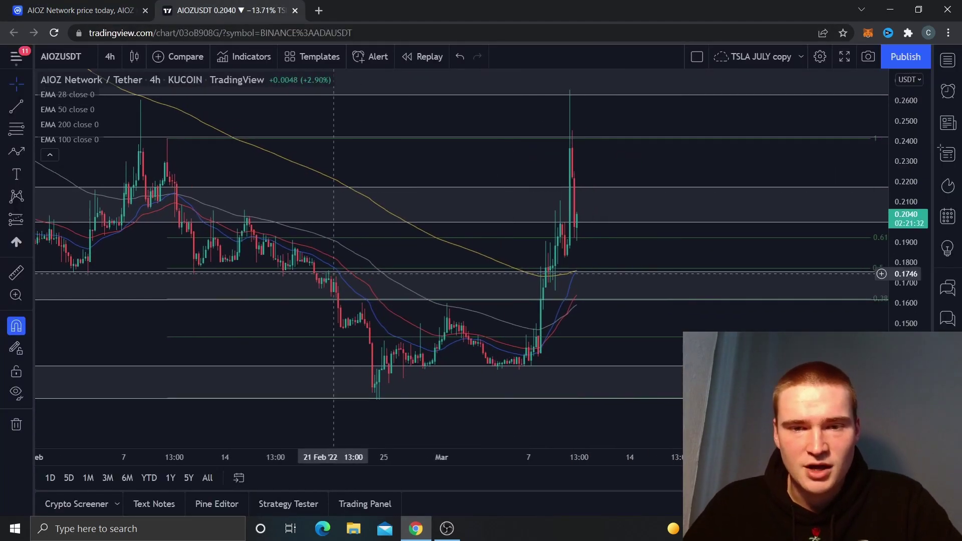
click(16, 326)
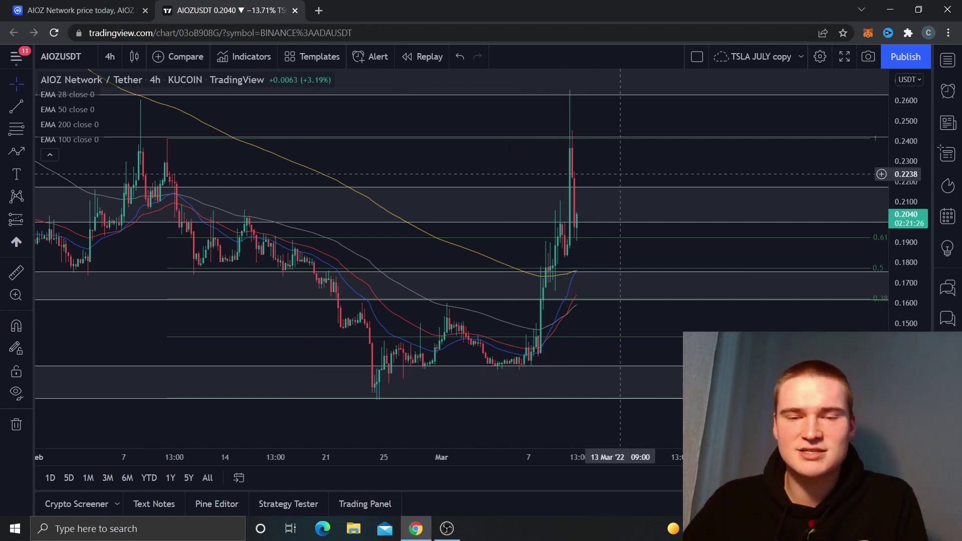
drag(609, 177, 570, 219)
Place a long position from the 7 Mar breakout to the 0.2643 high, measuring 98.87%
click(16, 219)
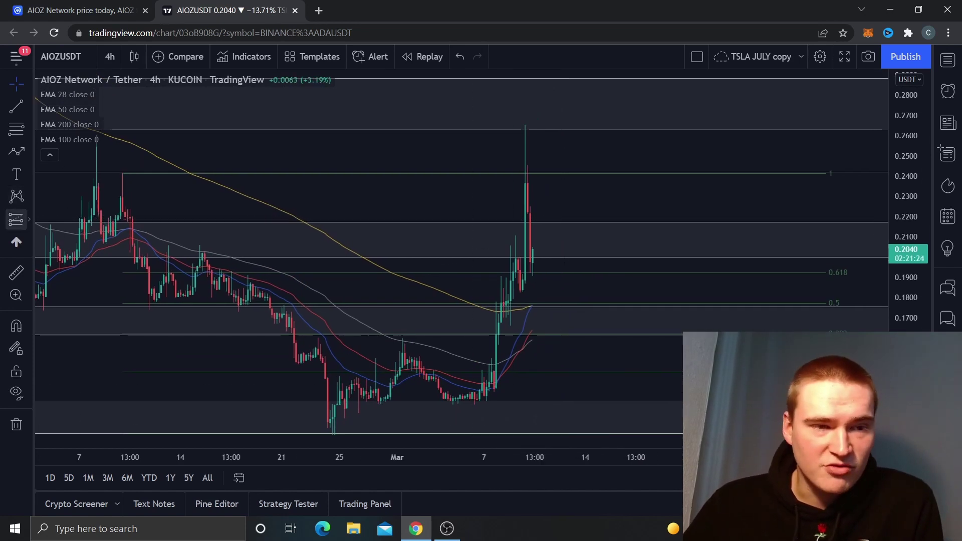
click(494, 393)
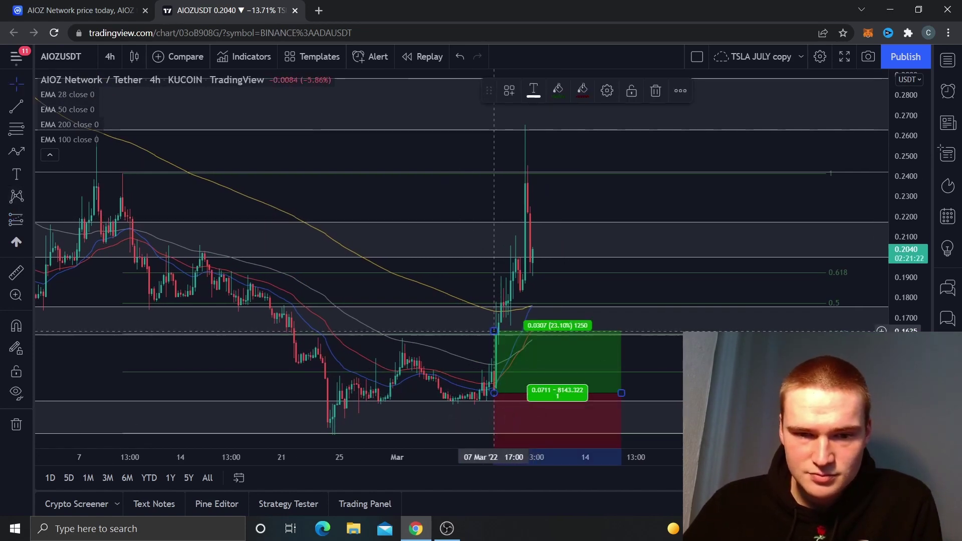
drag(494, 326, 494, 130)
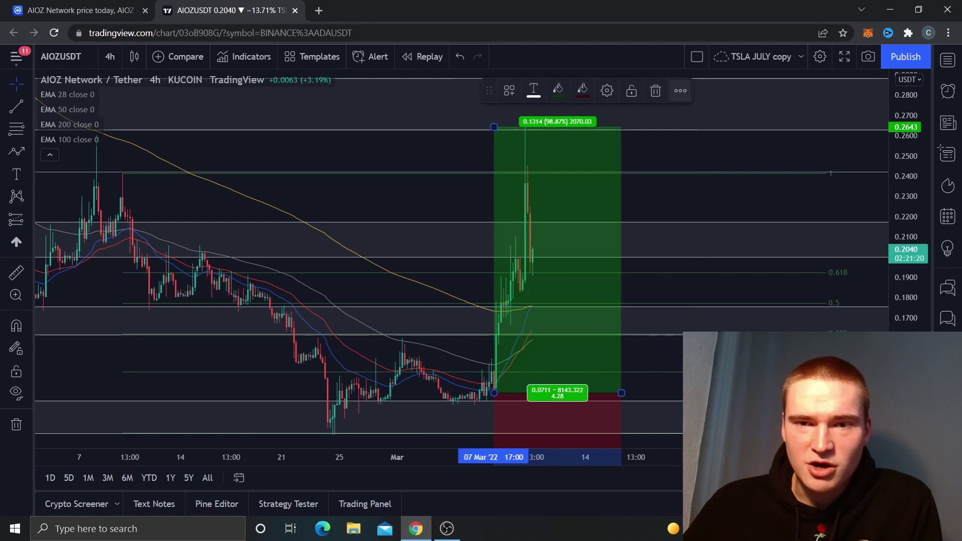
click(678, 91)
Delete the long position, review AIOZ's price chart on CoinMarketCap, then return to TradingView
click(702, 192)
click(75, 10)
scroll(401, 325, down, 5)
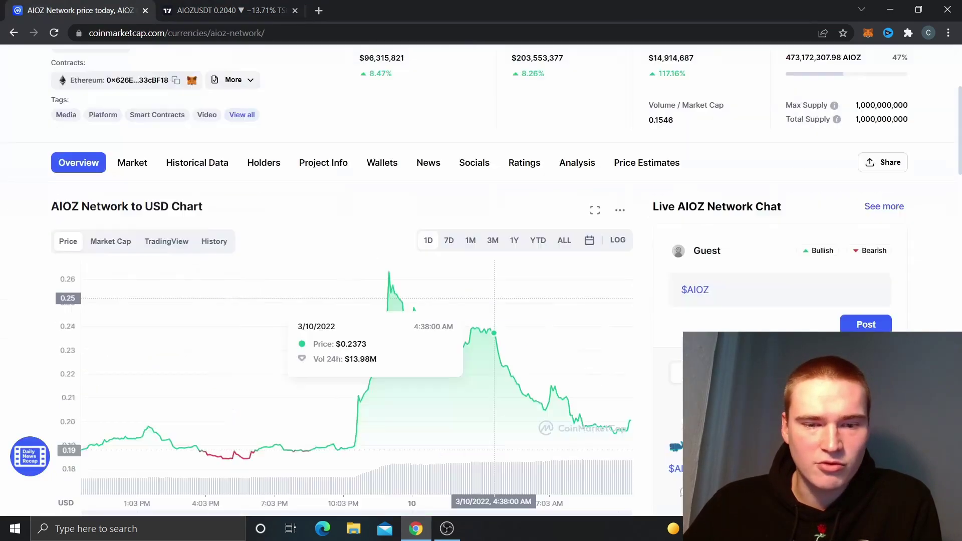
scroll(620, 234, down, 3)
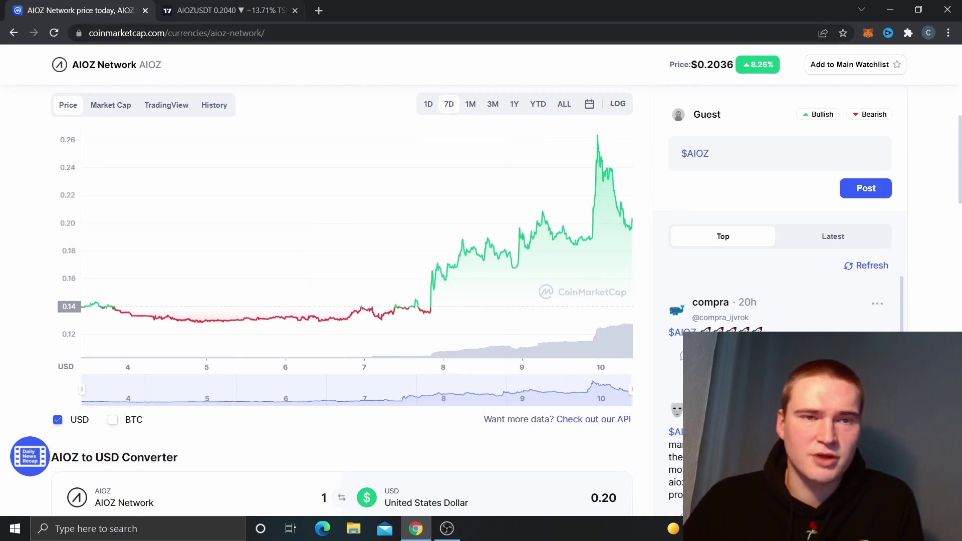
click(211, 11)
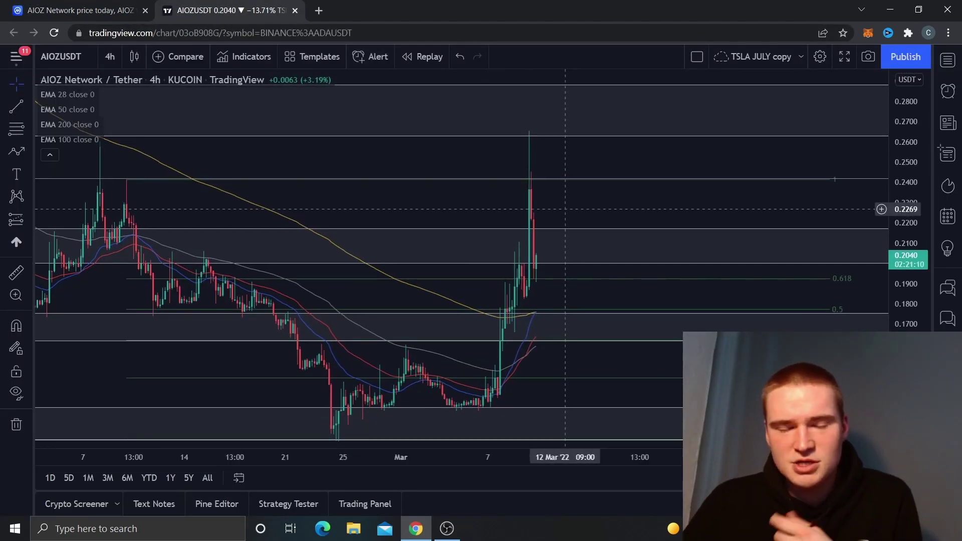
Pan the AIOZUSDT chart so the recent rally has empty space to its right, ready for the Path tool
drag(564, 203, 626, 196)
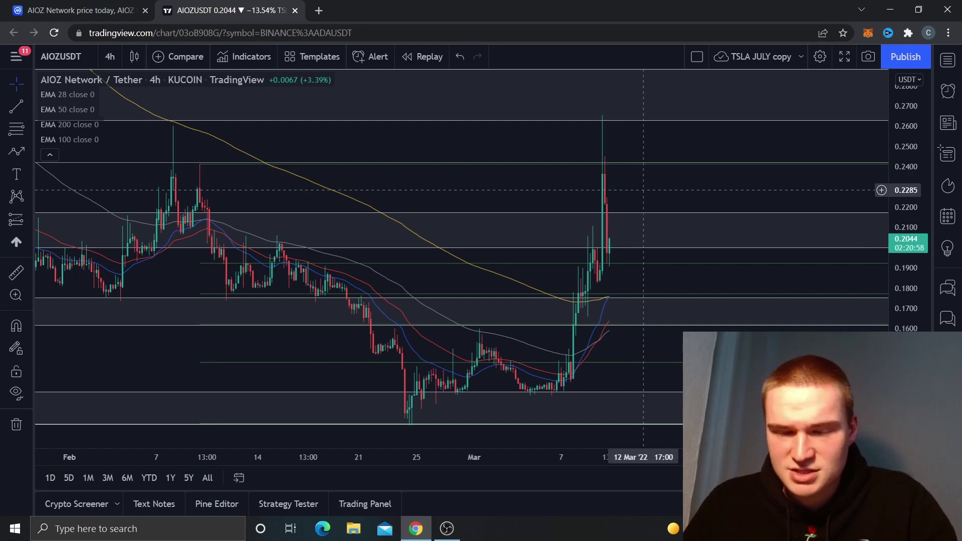
drag(624, 197, 611, 175)
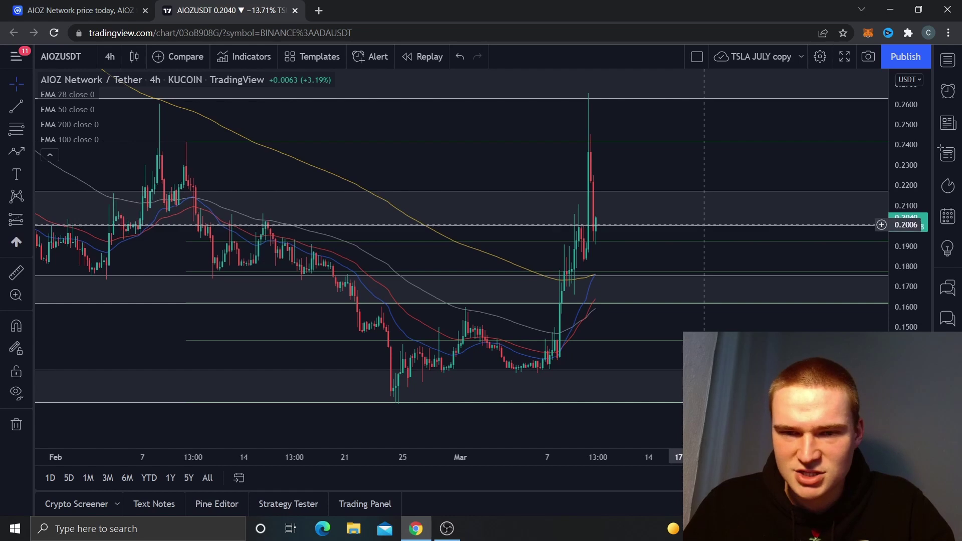
drag(630, 176, 647, 146)
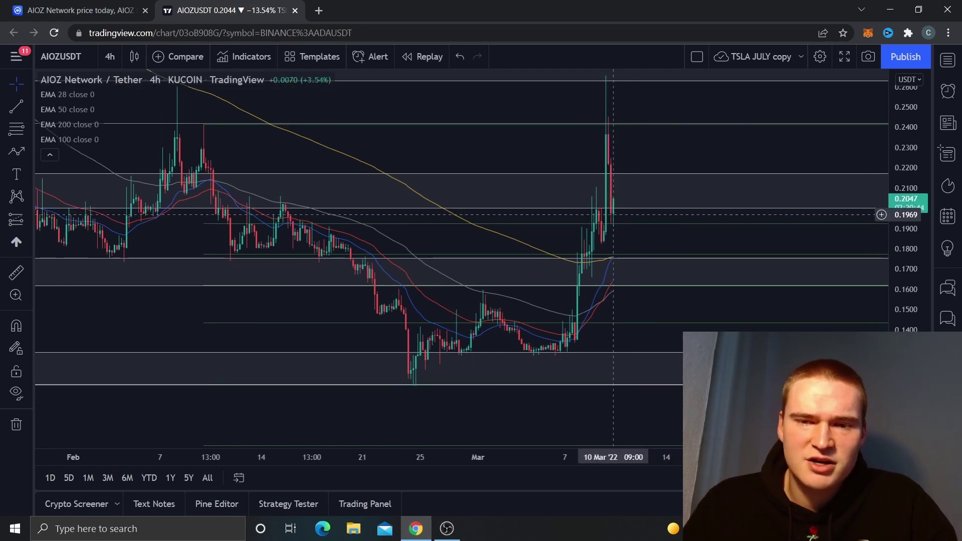
drag(612, 151, 536, 220)
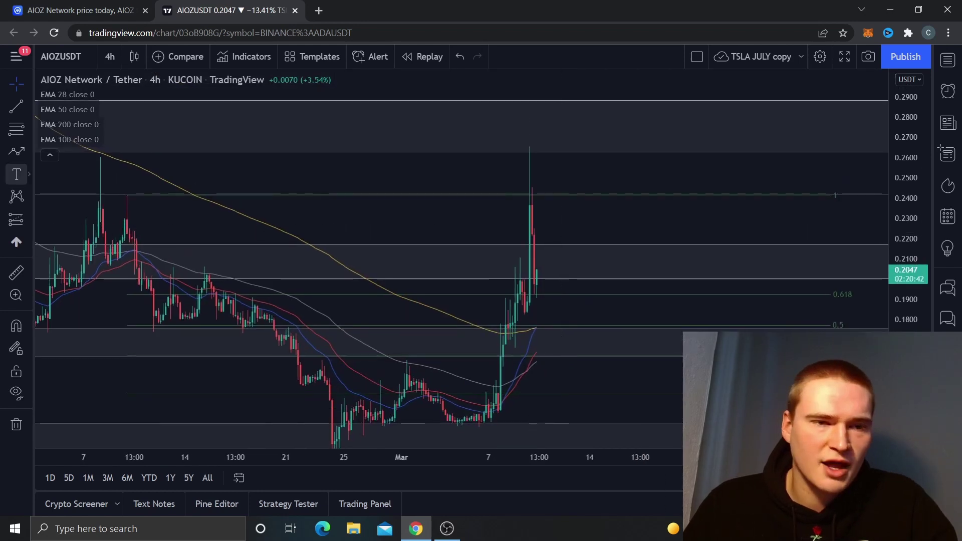
click(16, 151)
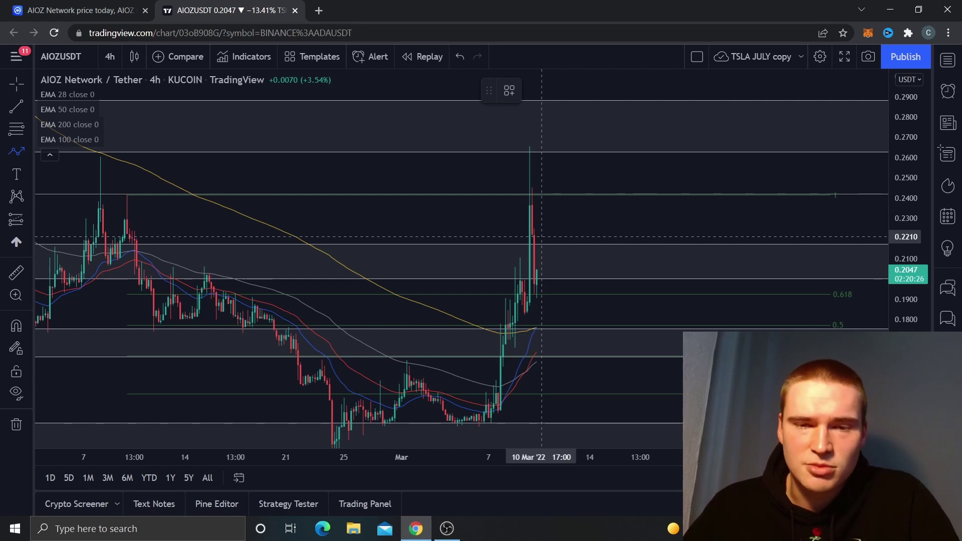
Draw a bullish path rising to about 0.24, dipping near 0.22, then climbing toward 0.28
drag(542, 236, 551, 193)
click(551, 194)
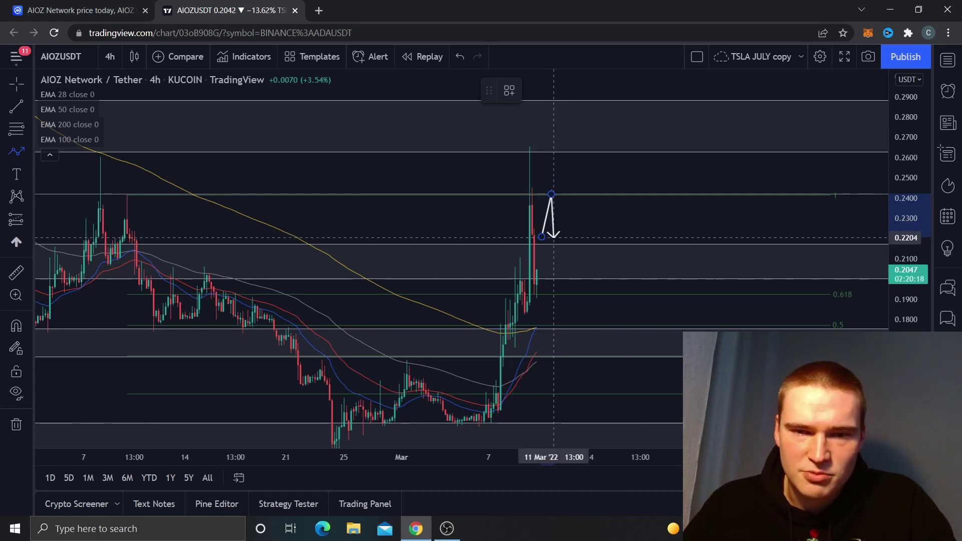
click(556, 237)
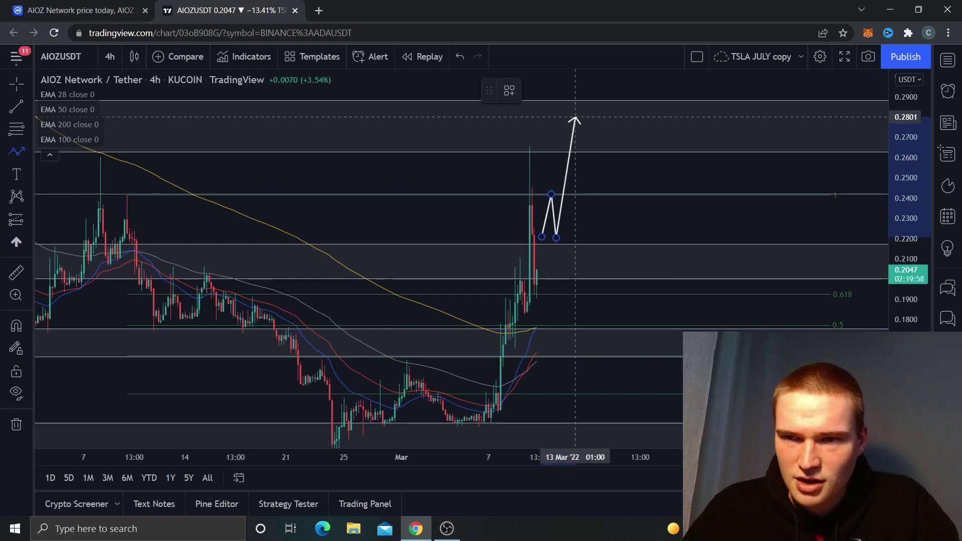
double_click(576, 117)
scroll(575, 117, left, 10)
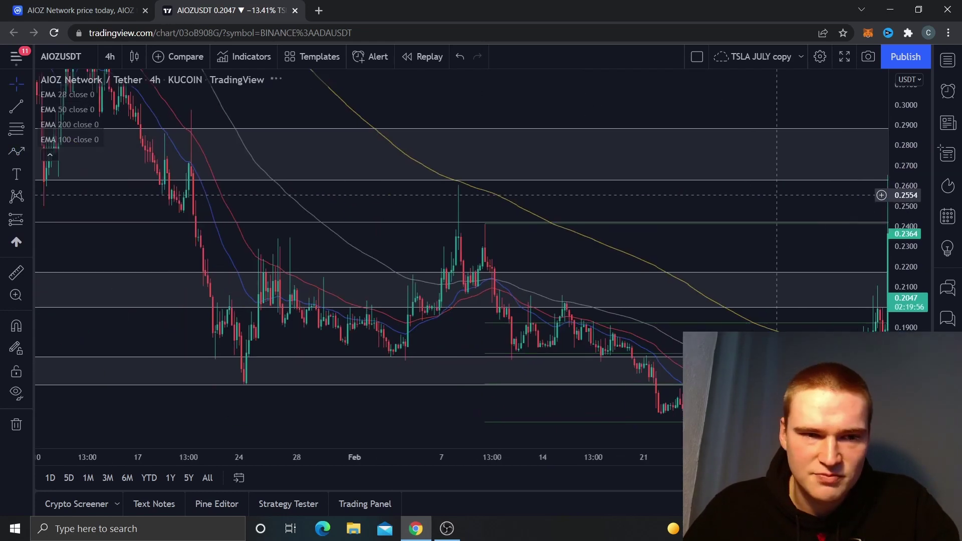
scroll(767, 197, right, 10)
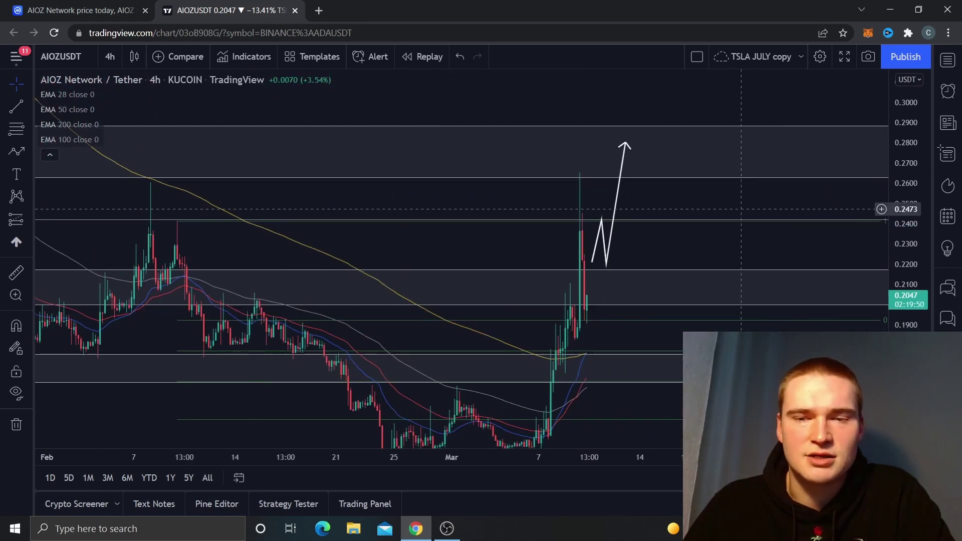
drag(698, 198, 698, 192)
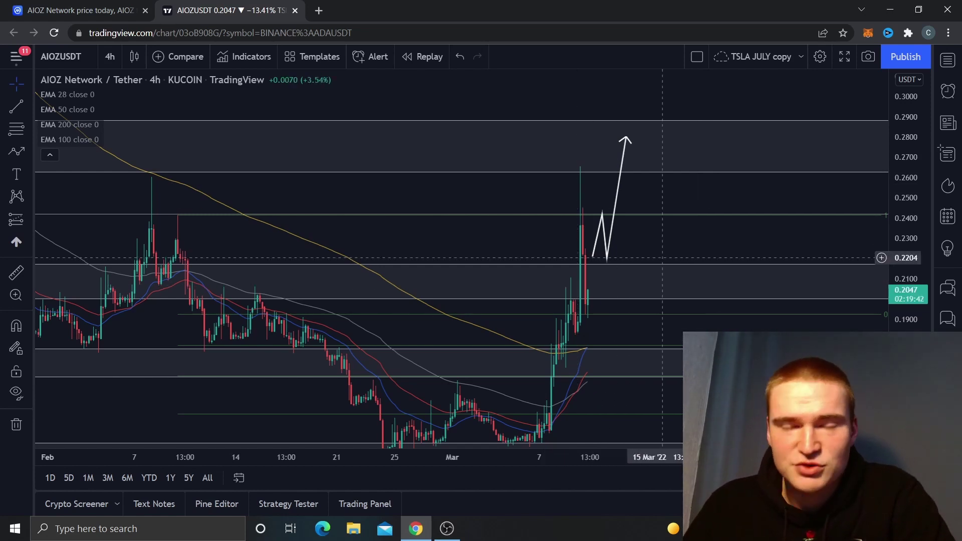
drag(661, 248, 655, 169)
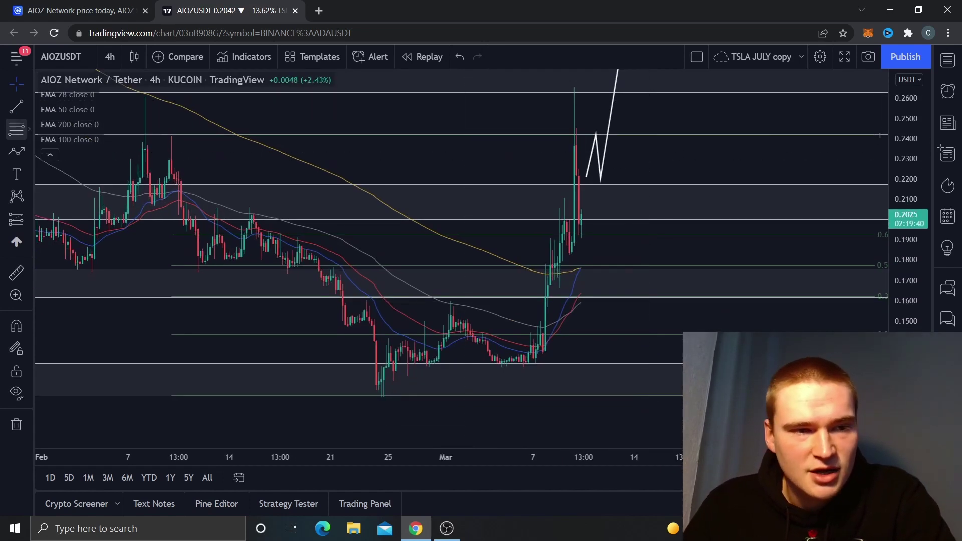
Draw a bearish zigzag path from about 0.22 through 0.20 and 0.18 down to 0.16, ending with a small bounce
click(16, 151)
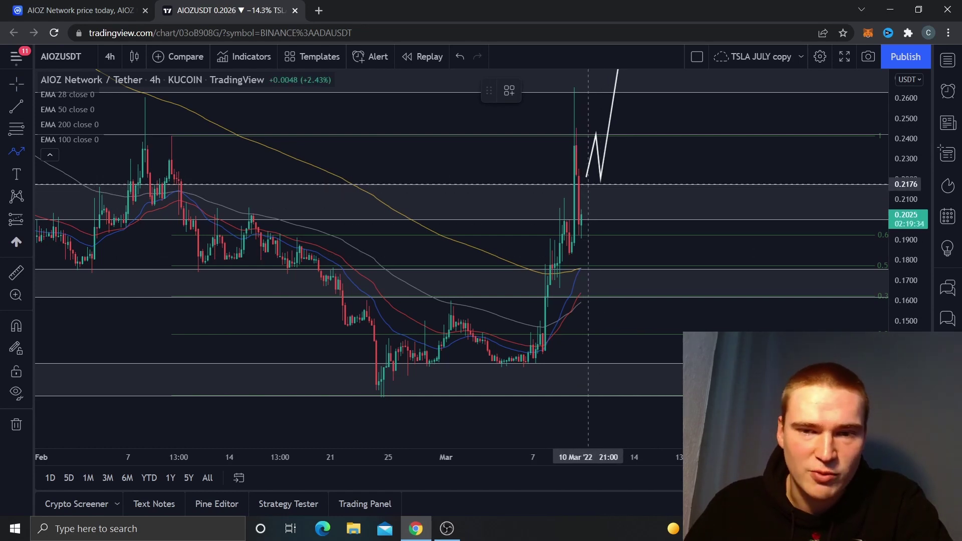
drag(587, 185, 596, 268)
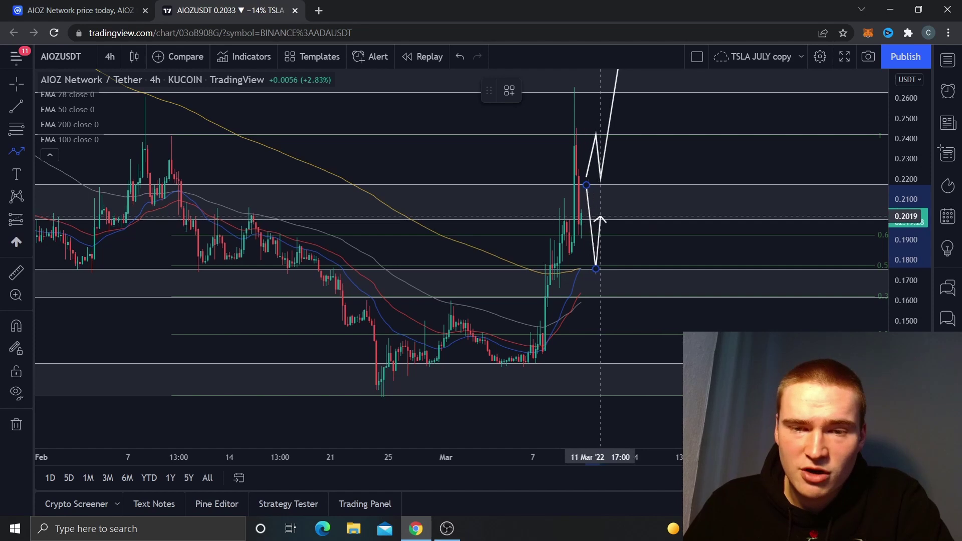
click(603, 218)
click(608, 270)
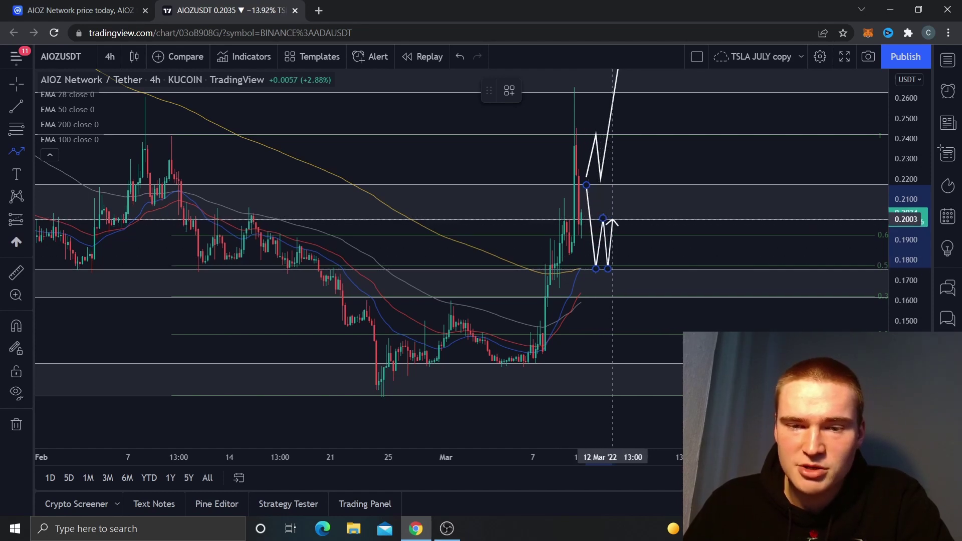
click(613, 219)
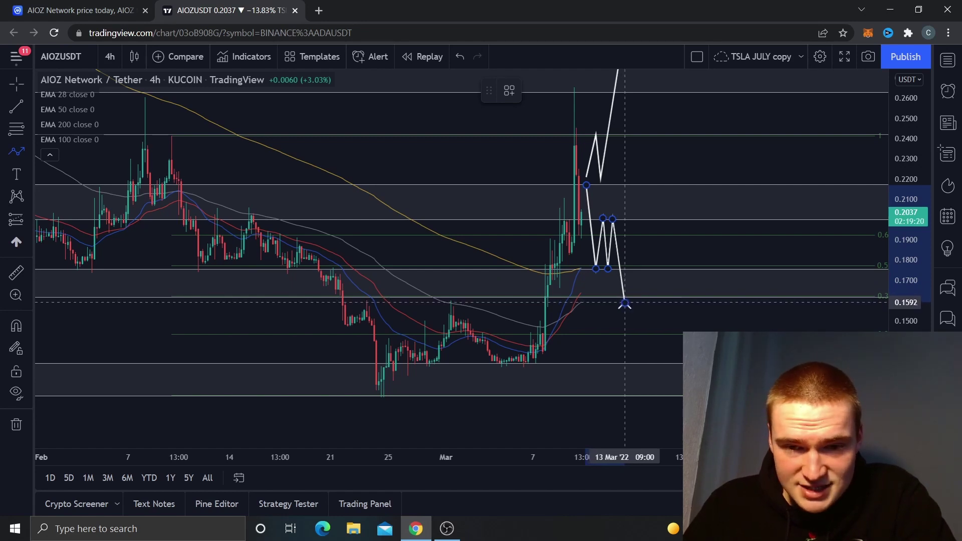
click(625, 303)
double_click(633, 270)
click(690, 250)
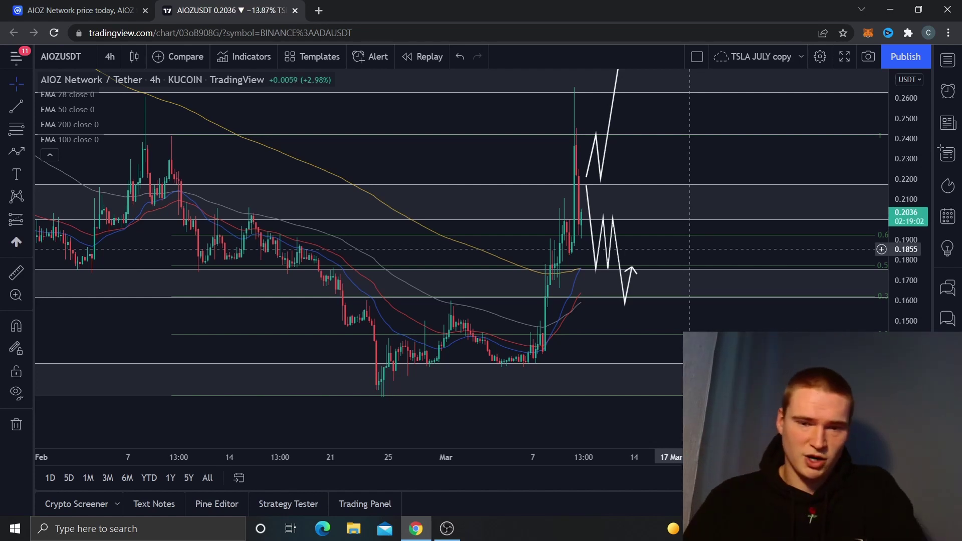
With magnet snapping on, draw a rising trendline from the late-February low through the March lows
click(16, 107)
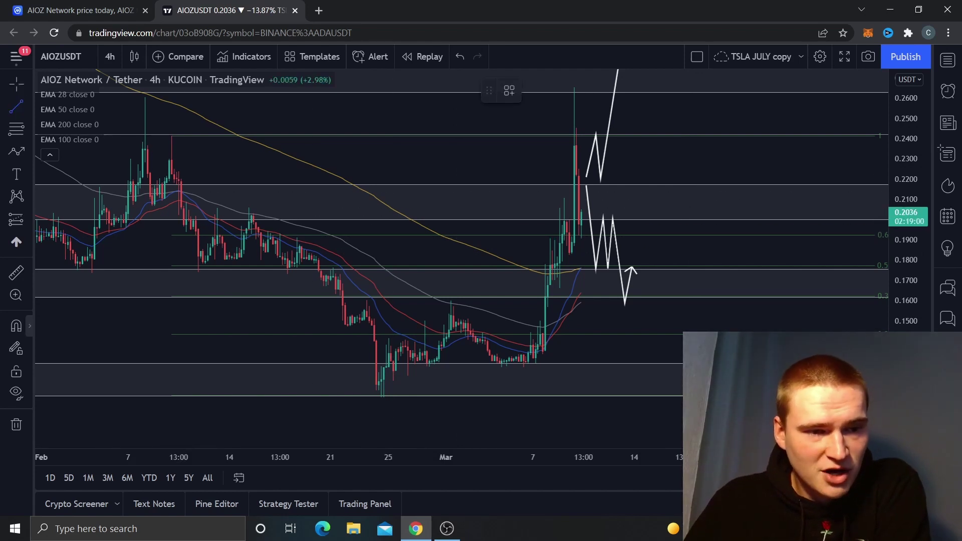
click(30, 325)
click(61, 327)
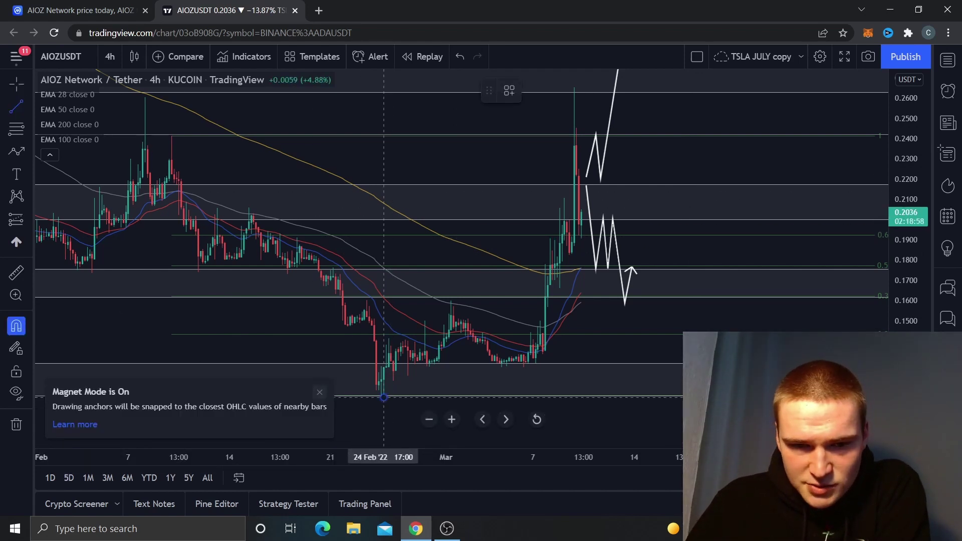
click(384, 397)
click(524, 366)
drag(624, 331, 730, 358)
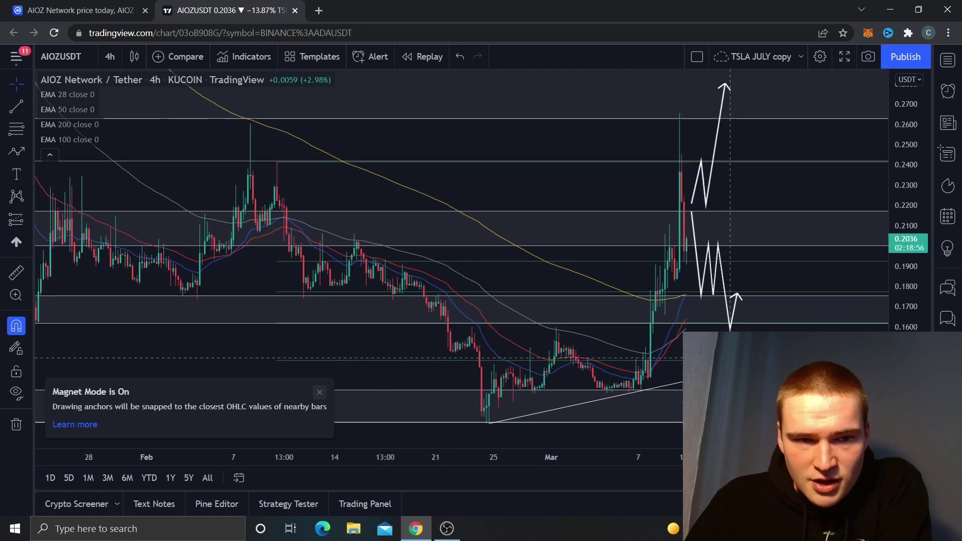
drag(327, 281, 277, 231)
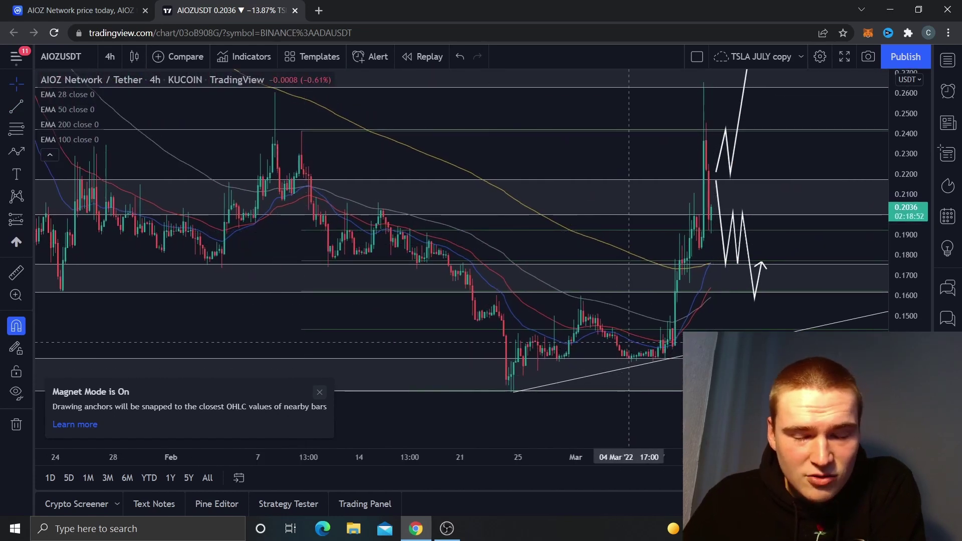
drag(539, 235, 466, 282)
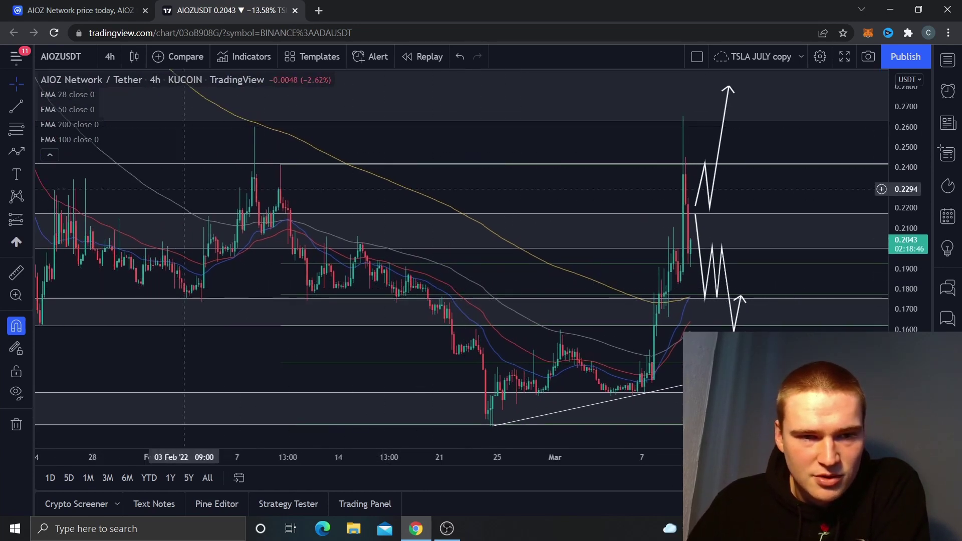
drag(363, 199, 99, 214)
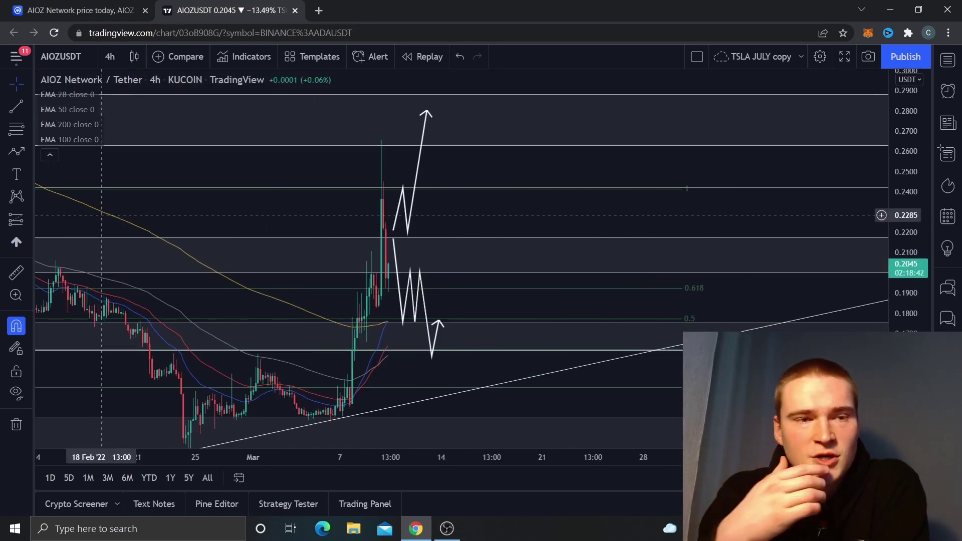